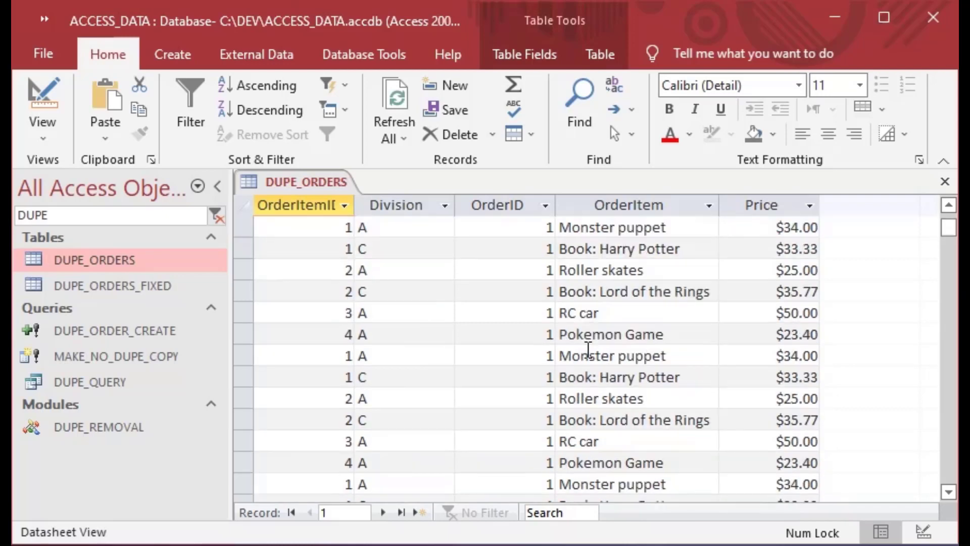
Step: Check the last of the 56 DUPE_ORDERS records, close the table and open the VBA editor
left_click(401, 512)
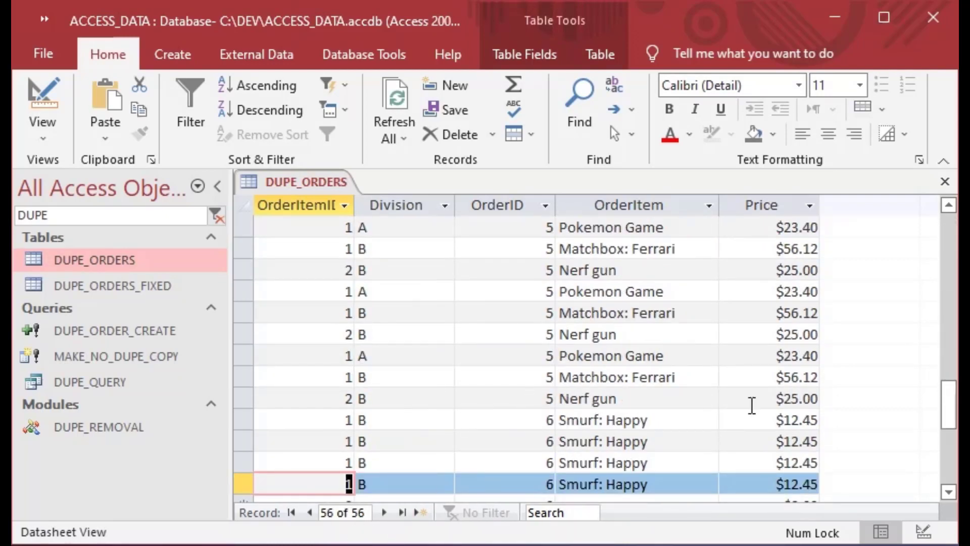
scroll(740, 399, "up", 6)
scroll(740, 400, "up", 1)
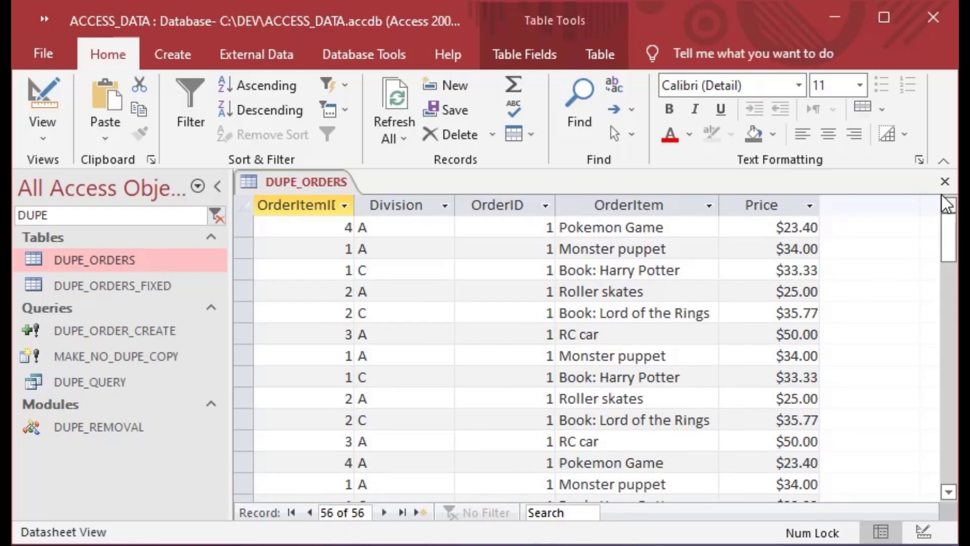
left_click(944, 182)
key("alt+F11")
Step: Run the Dupe_Removal procedure from the DUPE_REMOVAL module and confirm the '42 records deleted.' message
left_click(305, 225)
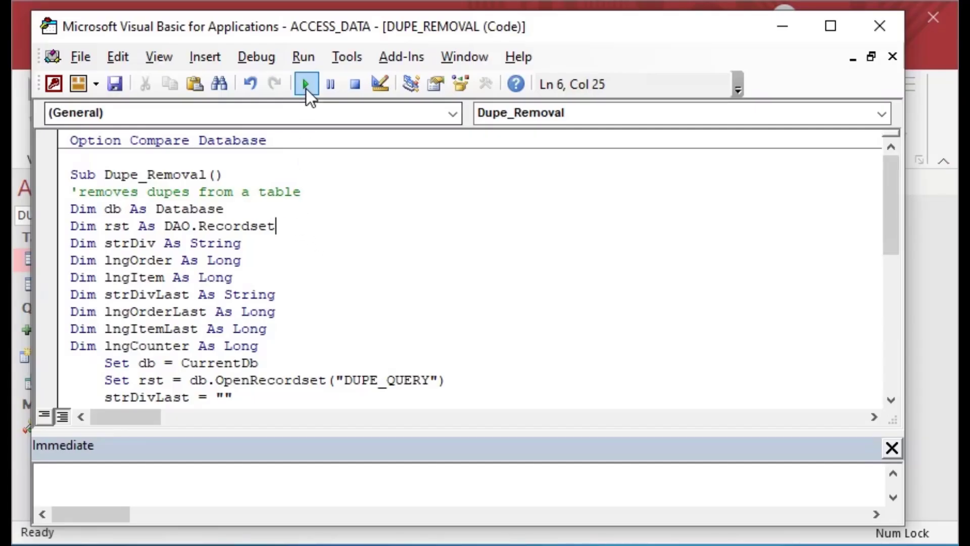
left_click(305, 87)
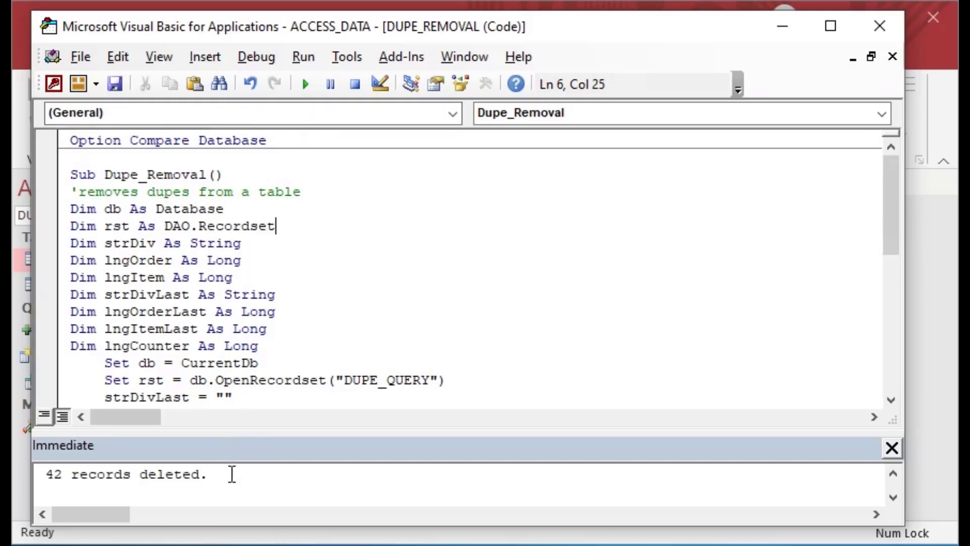
left_click_drag(231, 472, 29, 465)
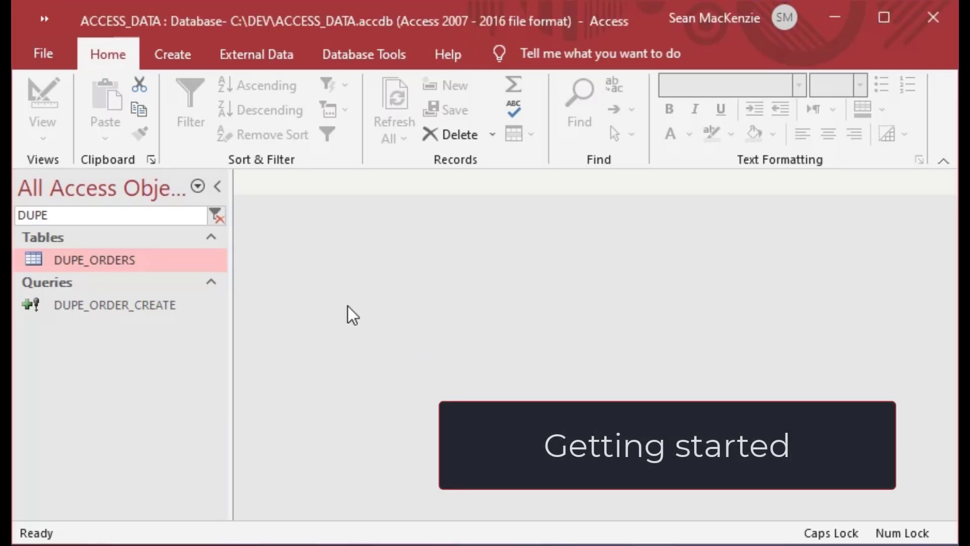
Step: Open the DUPE_ORDERS table from the Navigation Pane in Datasheet View
double_click(34, 262)
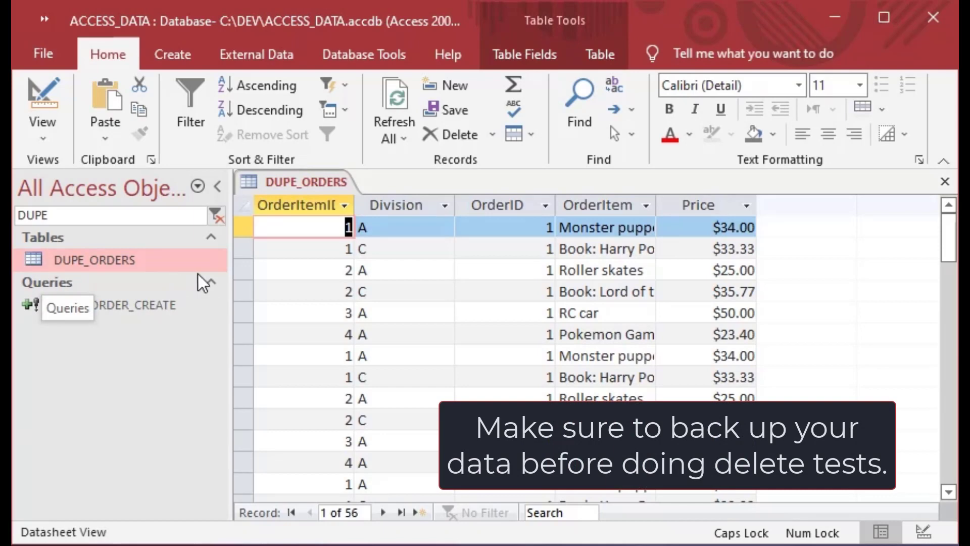
Step: Auto-fit the OrderItem column and compare the Division, OrderID, OrderItem and Price values across repeated records
double_click(656, 203)
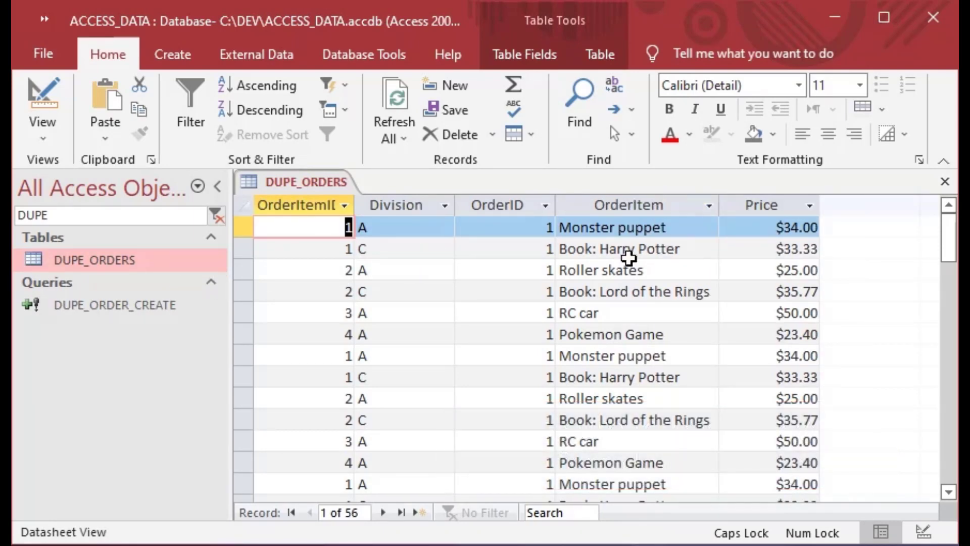
key("Tab")
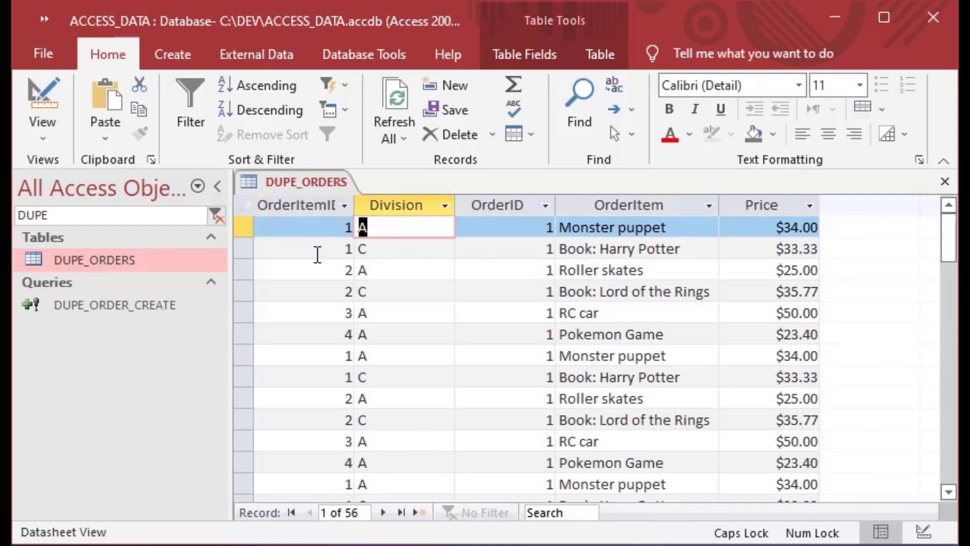
key("Tab")
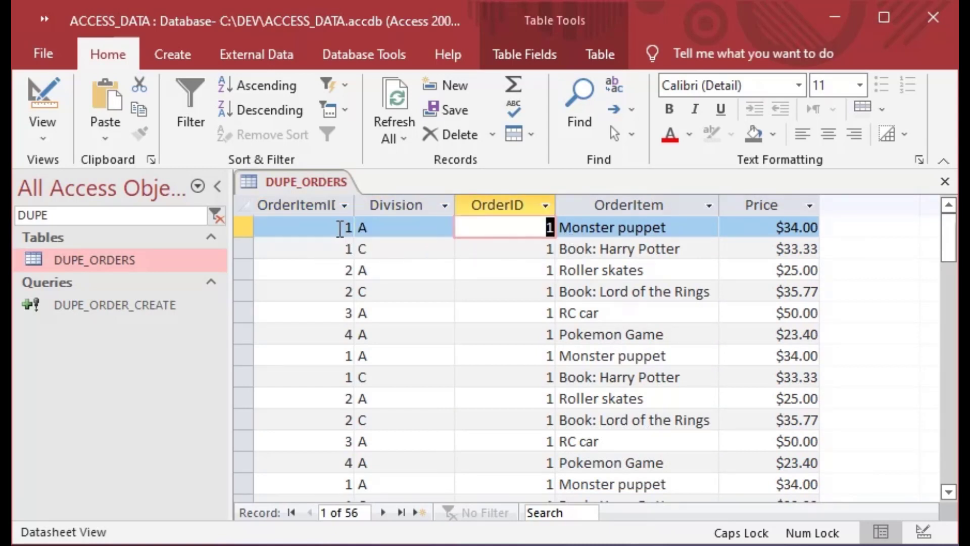
left_click(337, 227)
left_click_drag(664, 227, 559, 227)
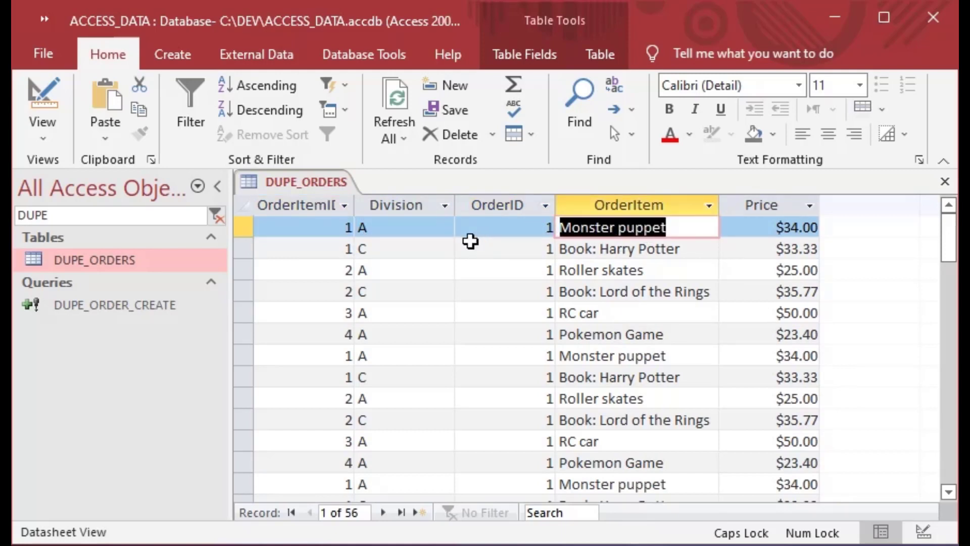
left_click(787, 227)
double_click(787, 227)
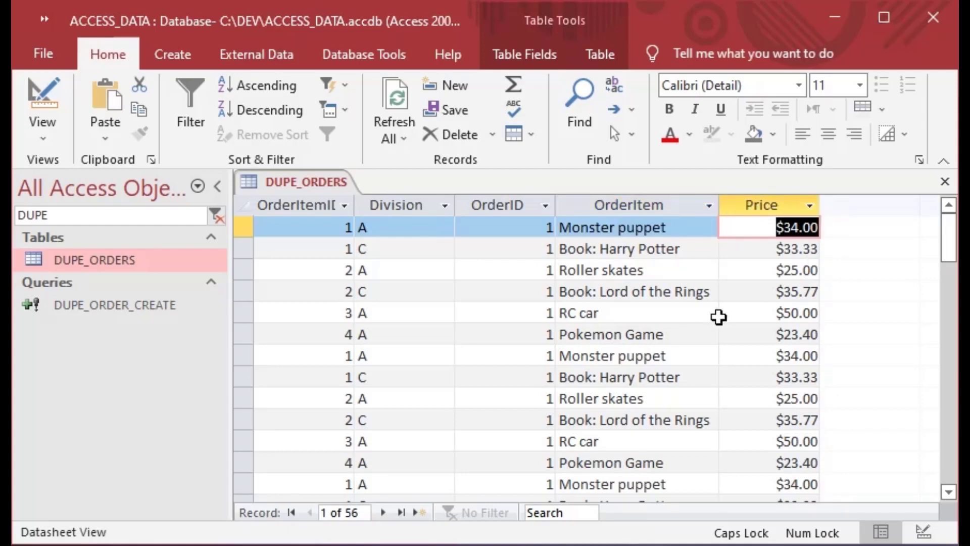
left_click(352, 248)
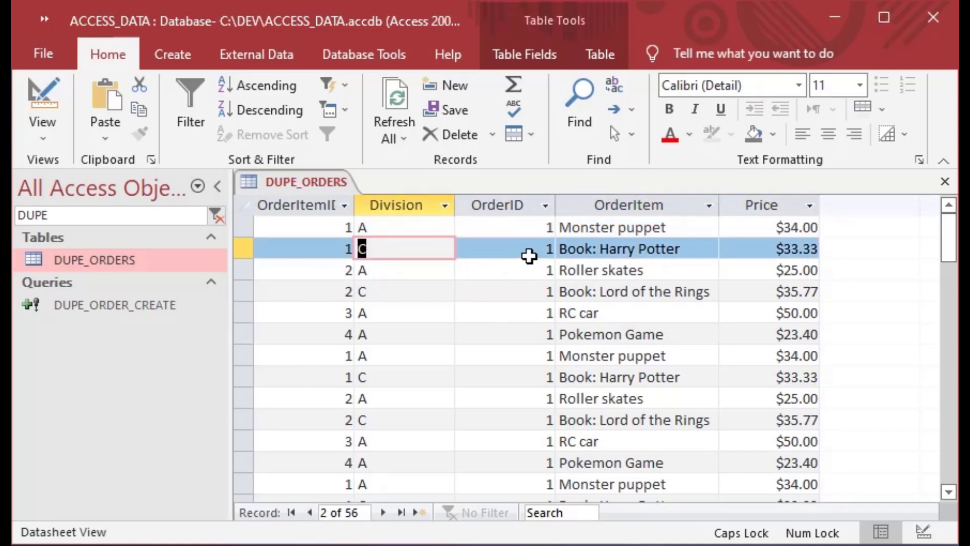
left_click(529, 250)
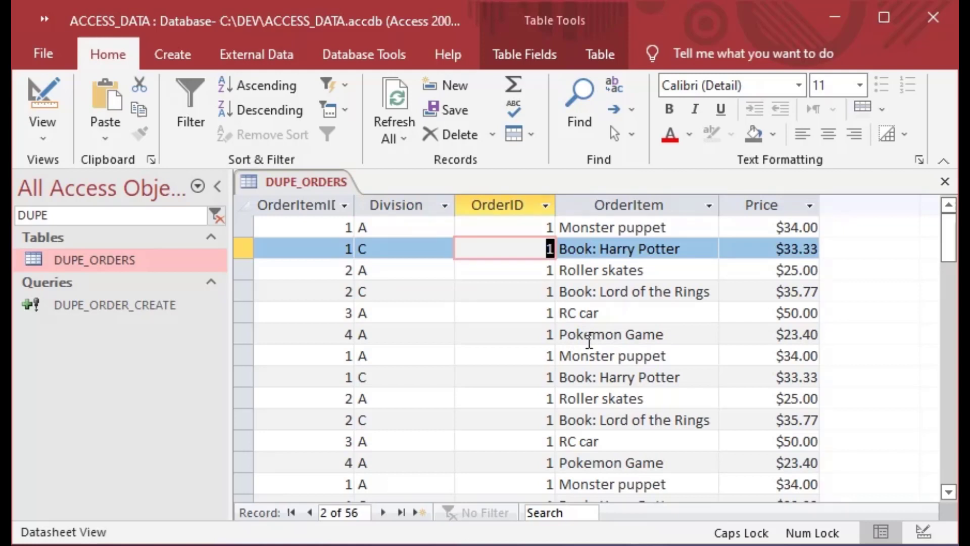
scroll(534, 352, "down", 1)
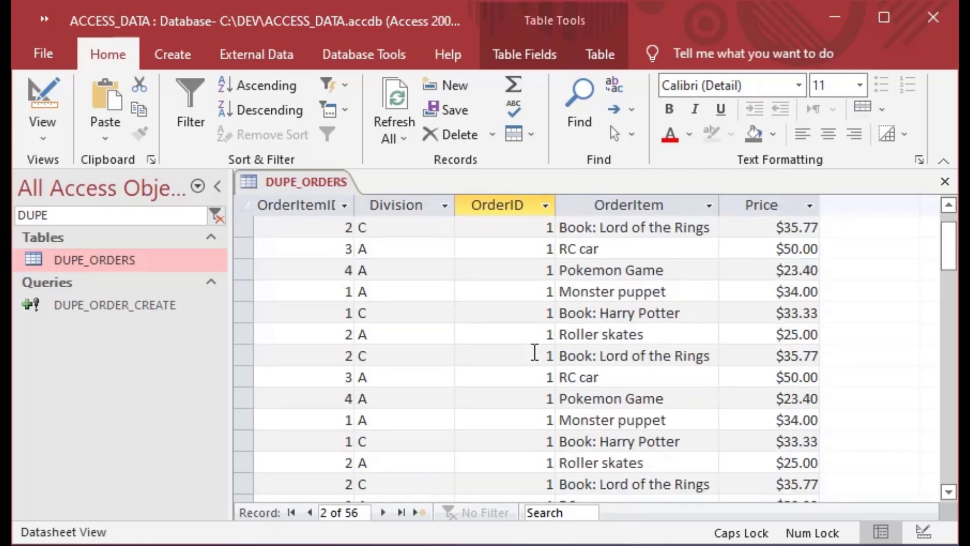
scroll(535, 352, "down", 1)
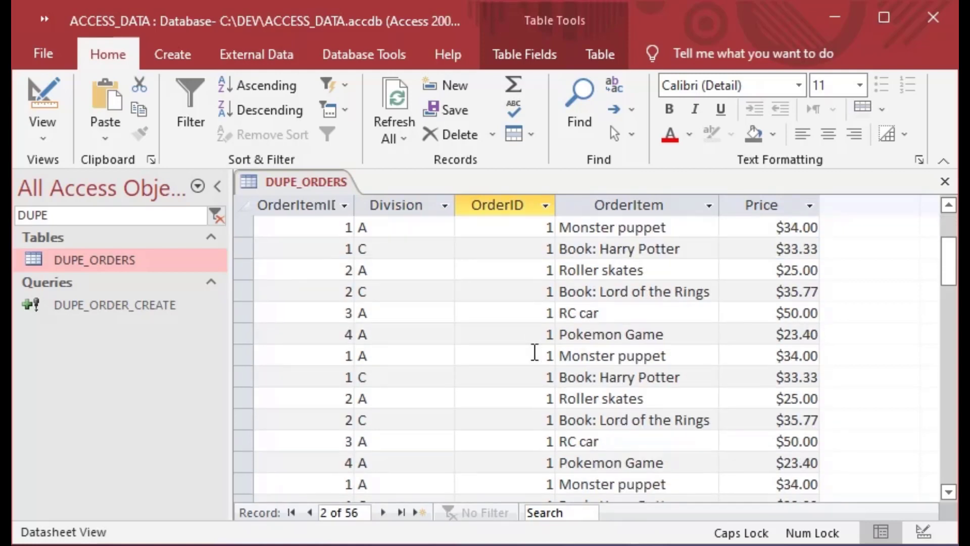
left_click(728, 289)
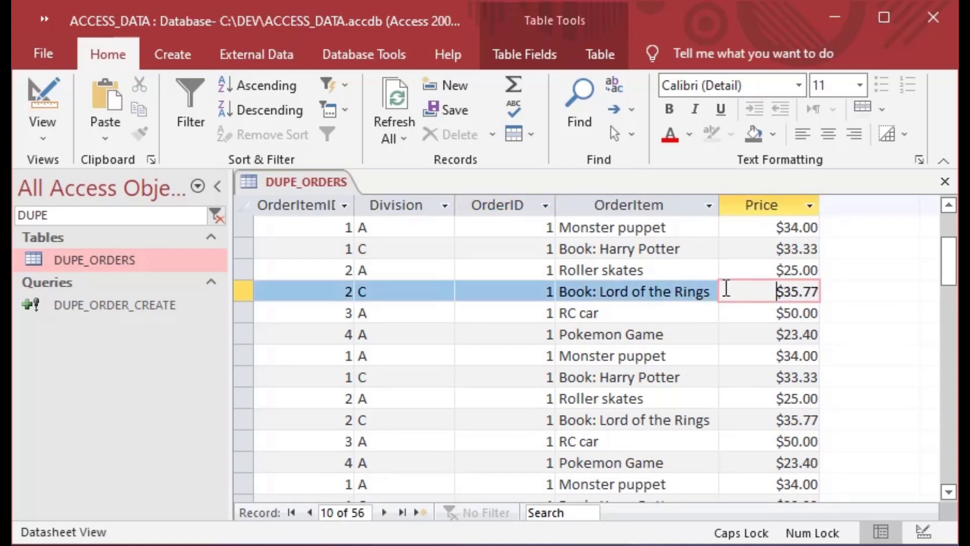
left_click(714, 291)
left_click_drag(715, 291, 576, 297)
key("shift+Tab")
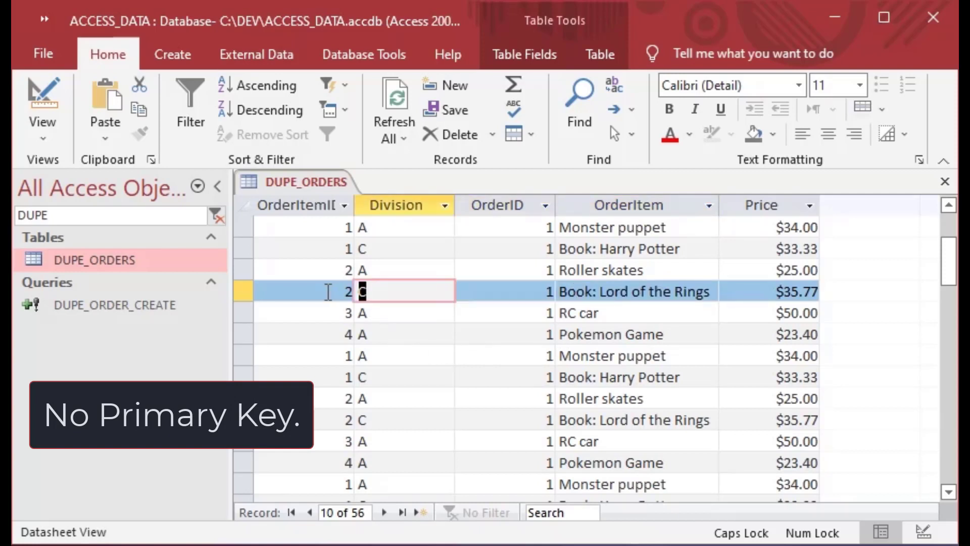
key("Down")
key("Down")
key("Down")
key("Down")
key("Down")
key("Down")
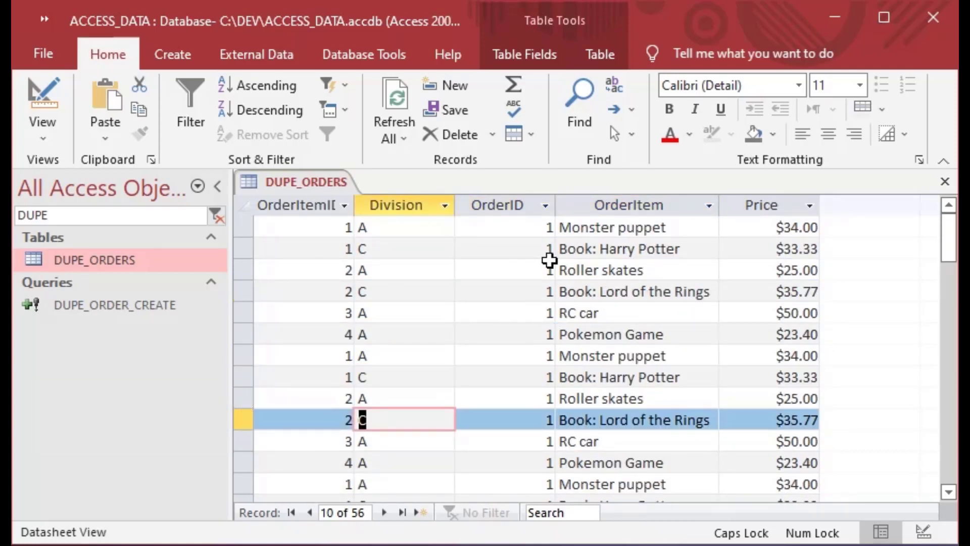
left_click(740, 290)
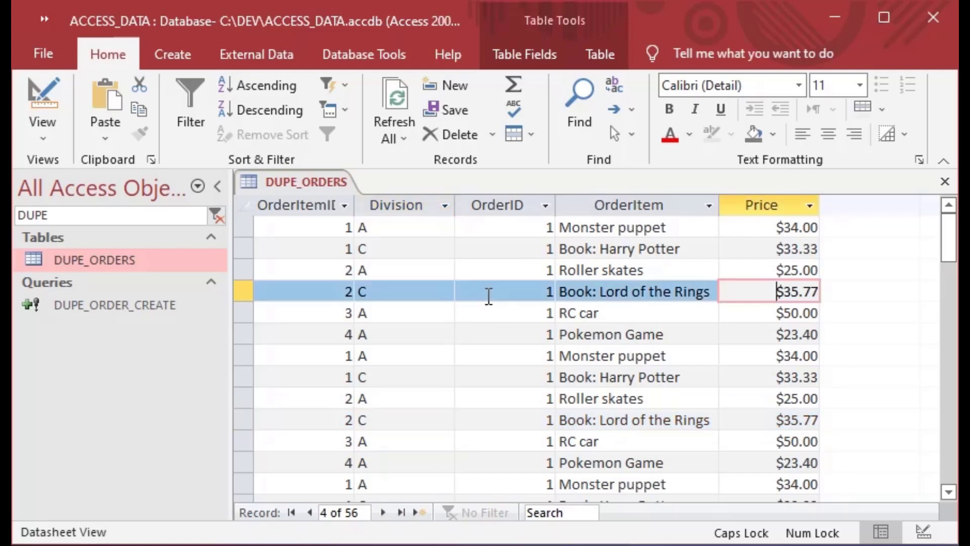
left_click_drag(710, 291, 586, 291)
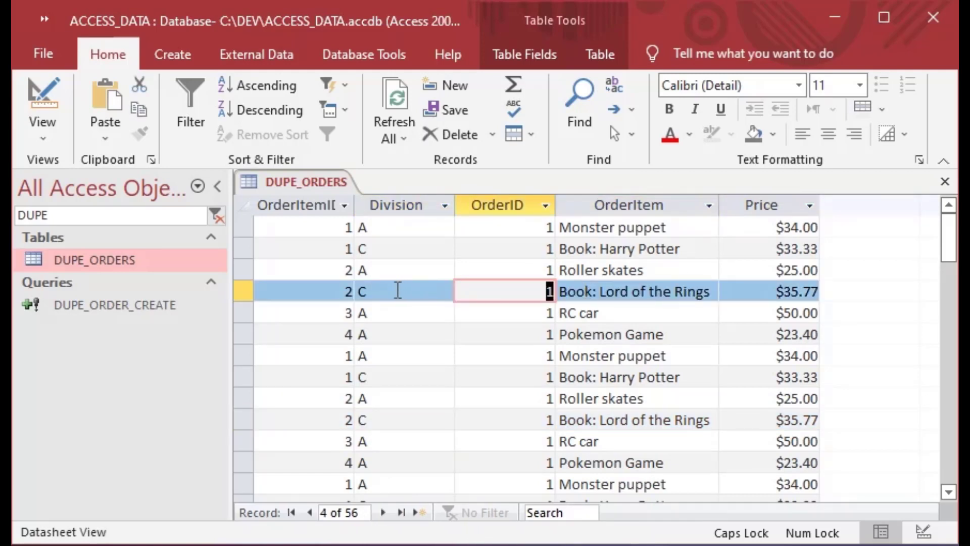
key("Left")
key("Left")
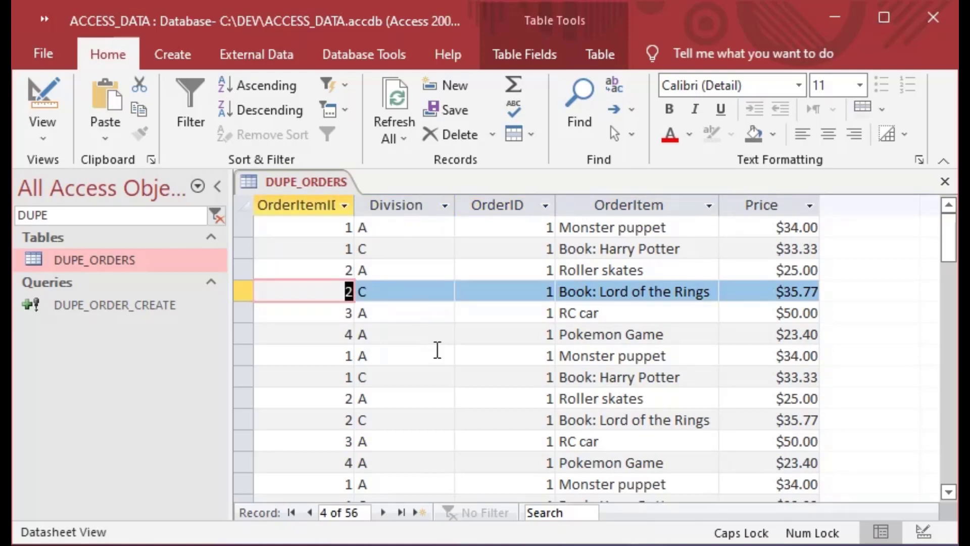
scroll(438, 349, "down", 2)
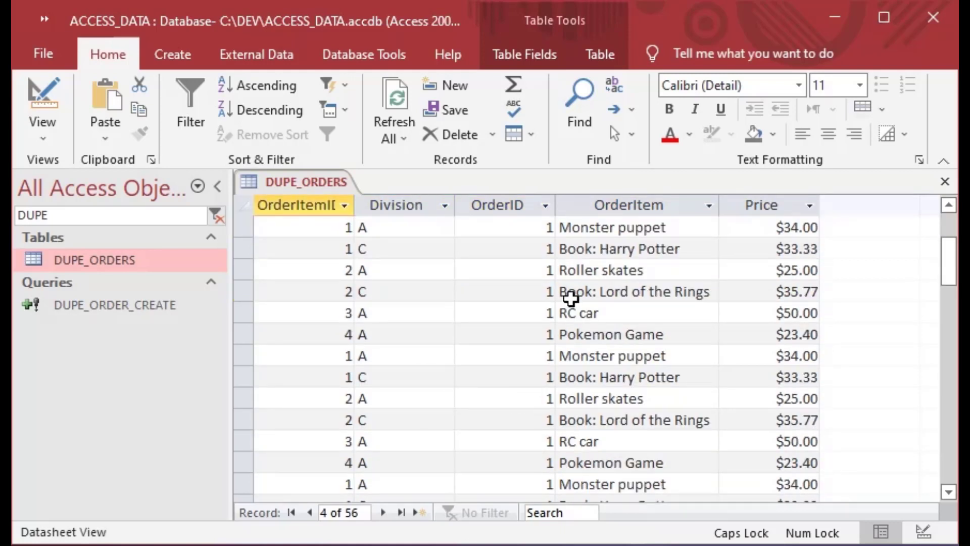
double_click(344, 298)
key("shift+space")
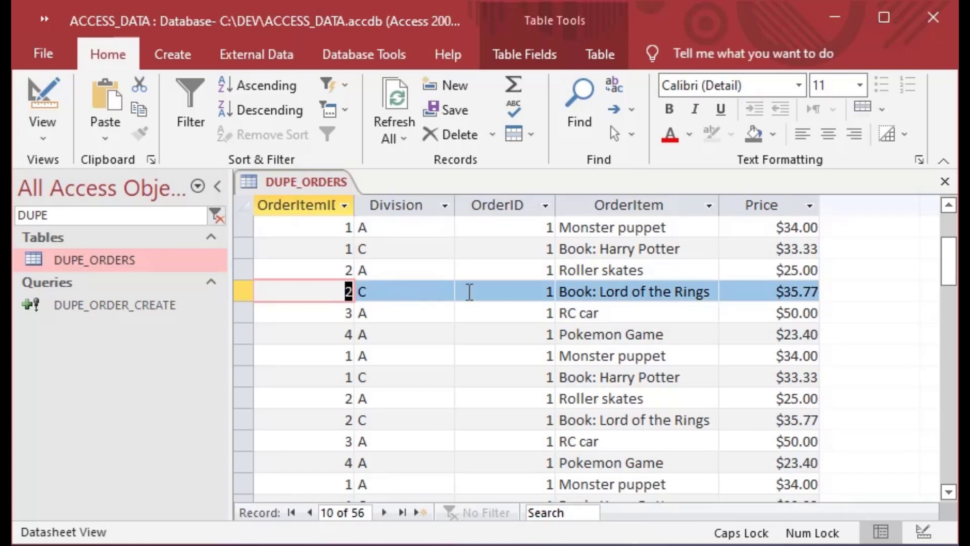
scroll(564, 298, "up", 2)
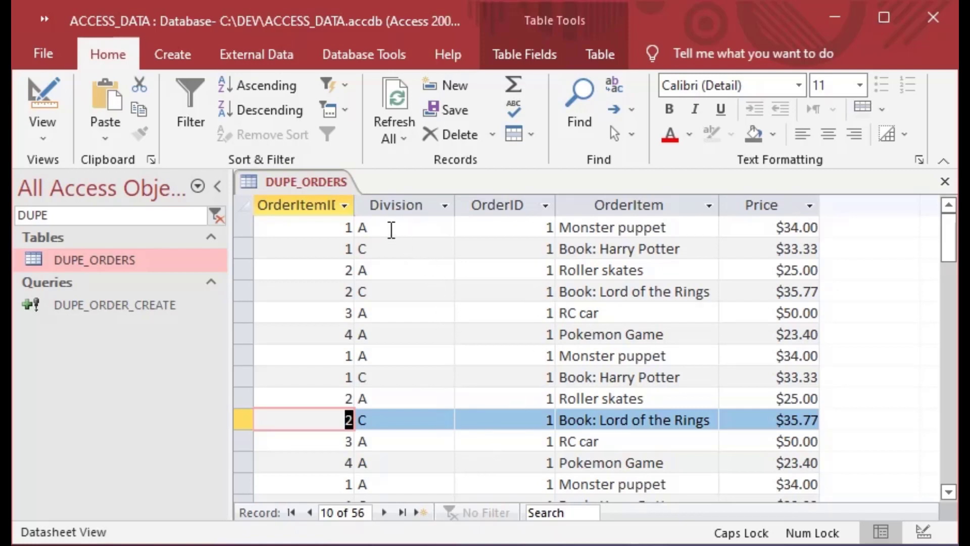
left_click(355, 236)
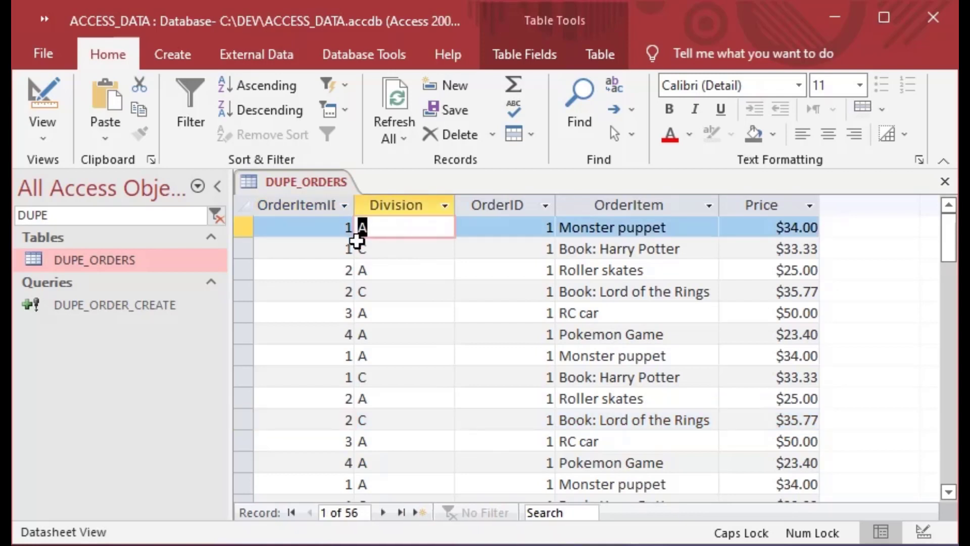
key("Left")
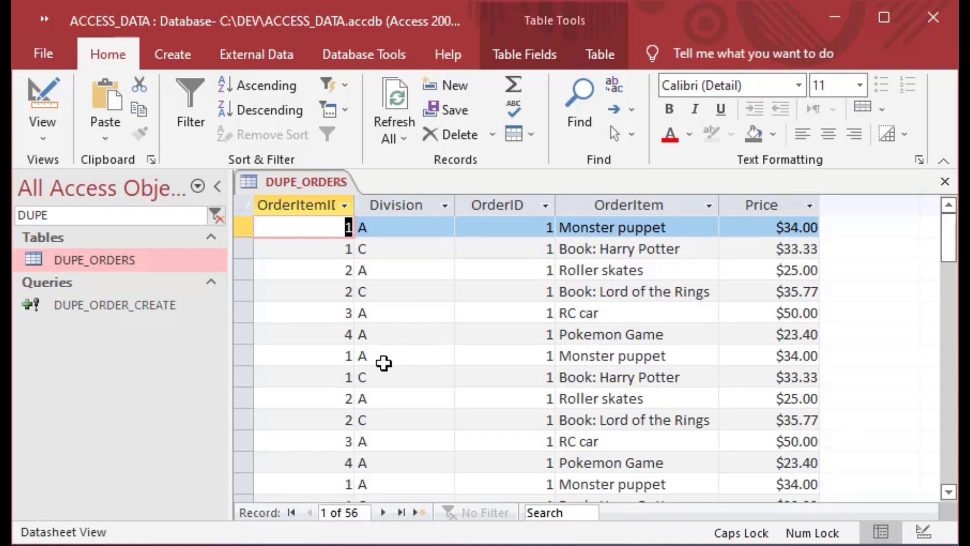
left_click(384, 355)
key("Left")
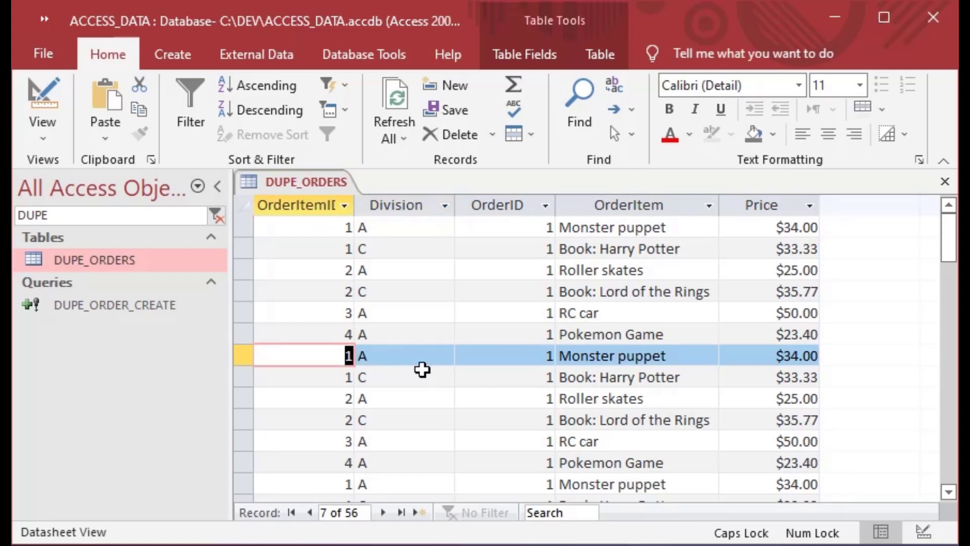
key("Right")
key("Right")
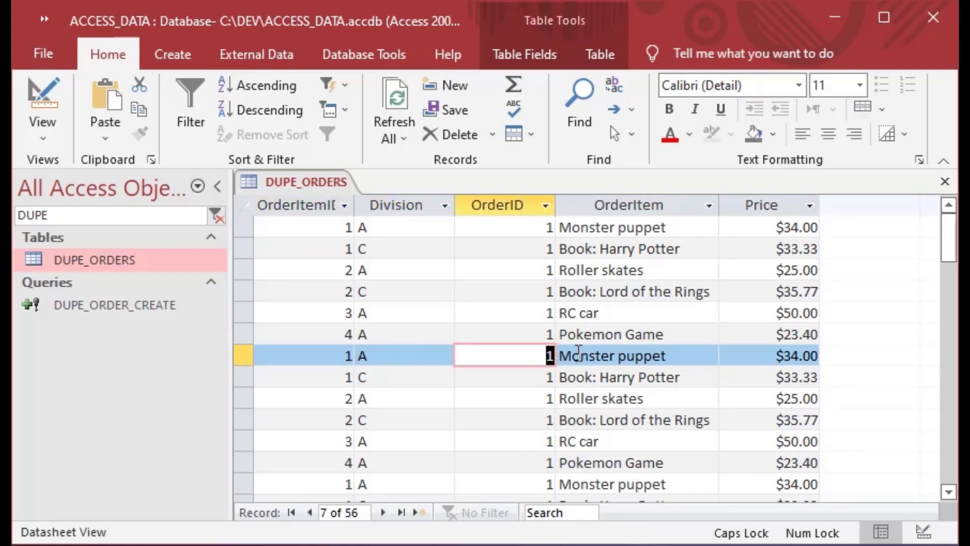
left_click(544, 226)
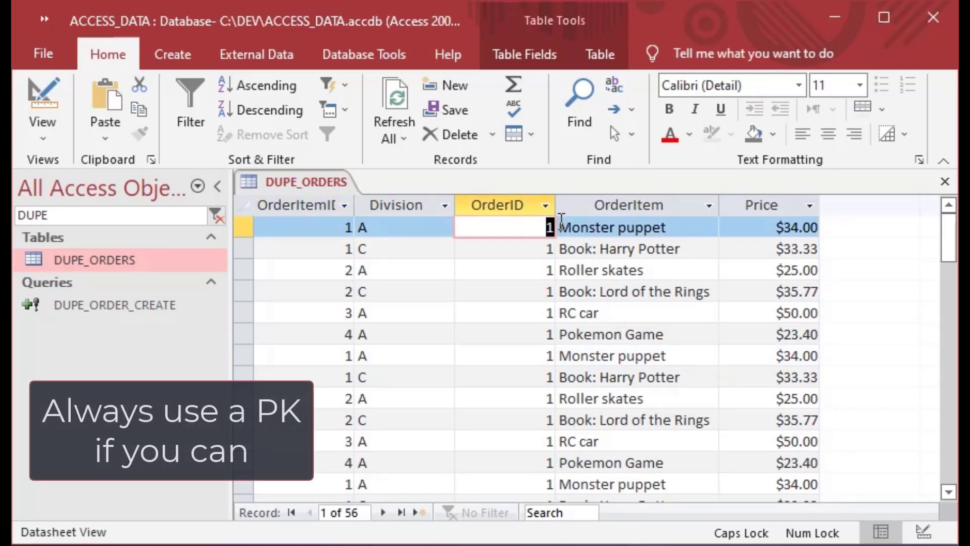
key("Left")
key("Left")
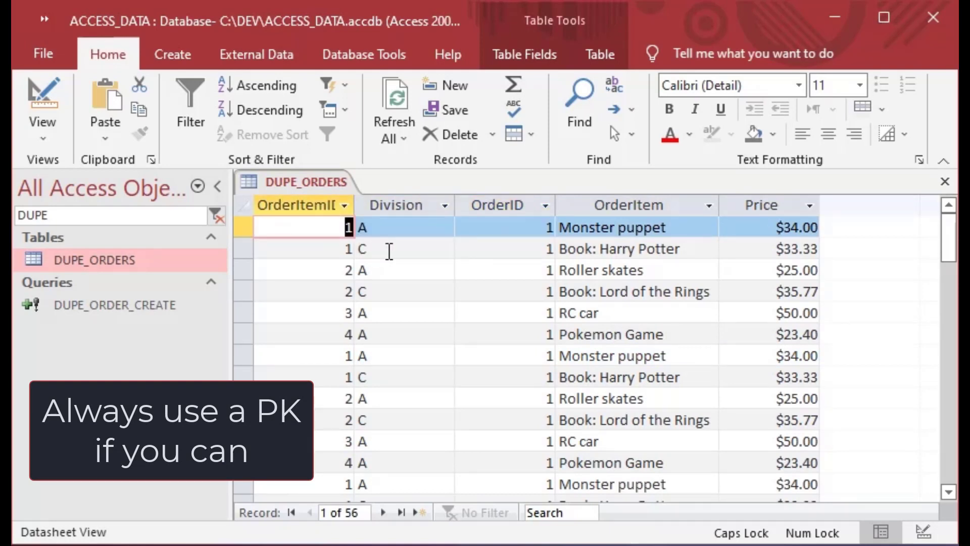
left_click(355, 248)
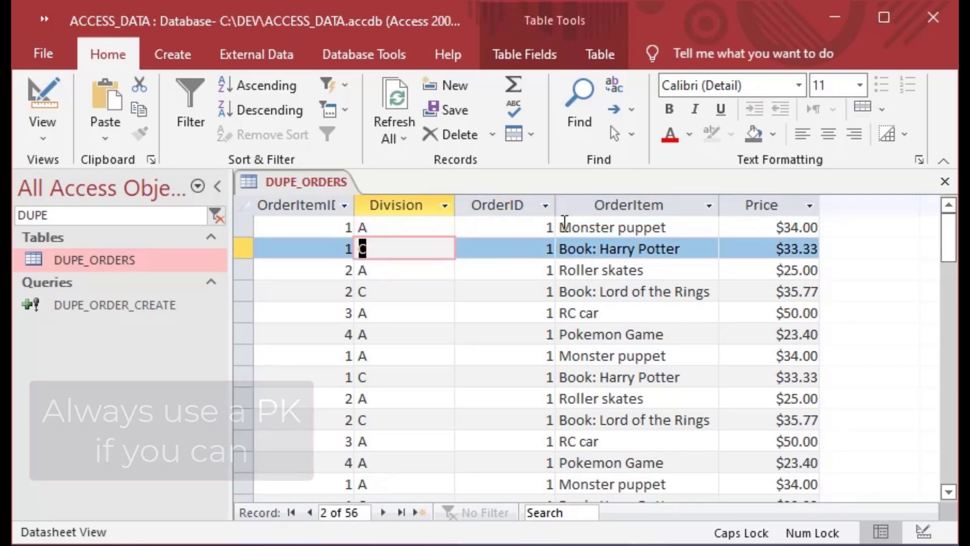
Step: Close DUPE_ORDERS, saving its layout changes, and switch to the Create ribbon
left_click(944, 186)
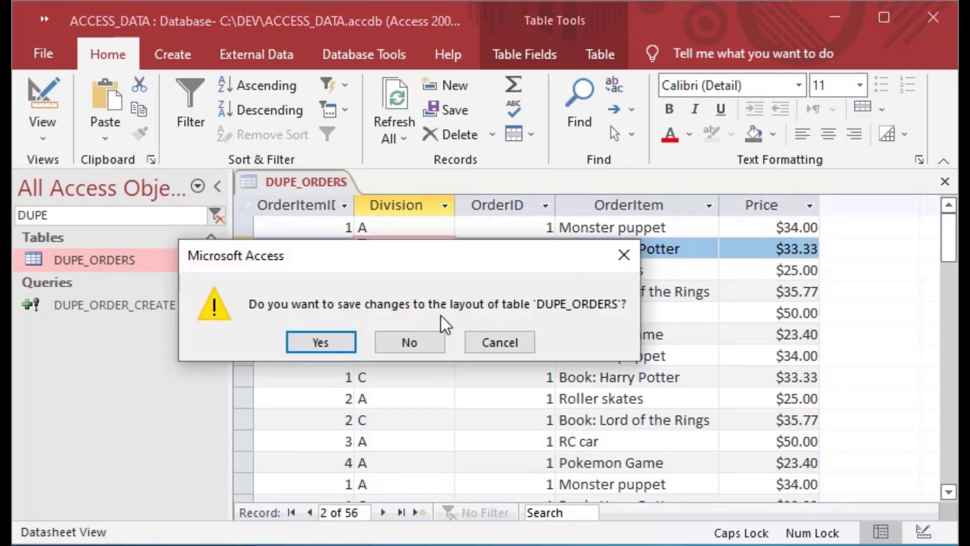
left_click(323, 343)
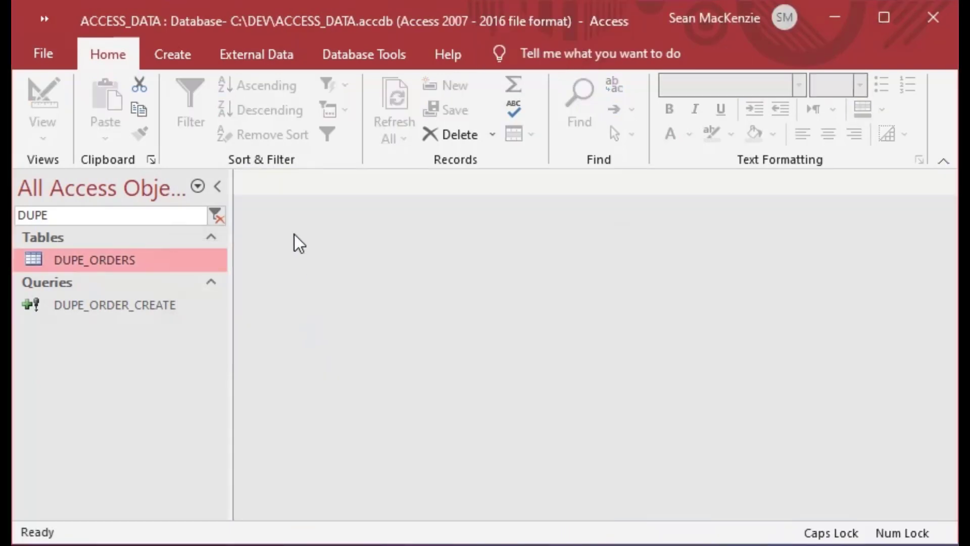
left_click(166, 53)
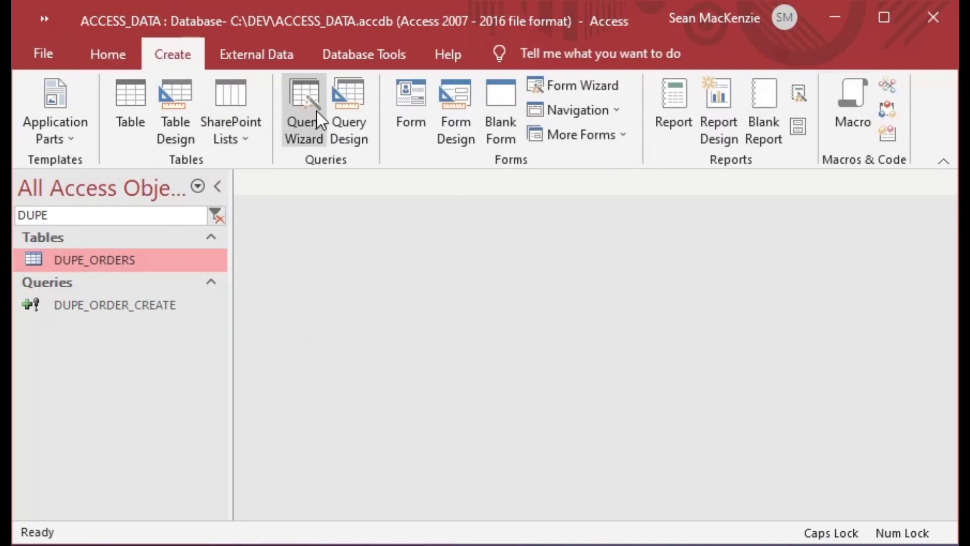
Step: Start a new Query Design, add the DUPE_ORDERS table, and enlarge the field grid
left_click(350, 108)
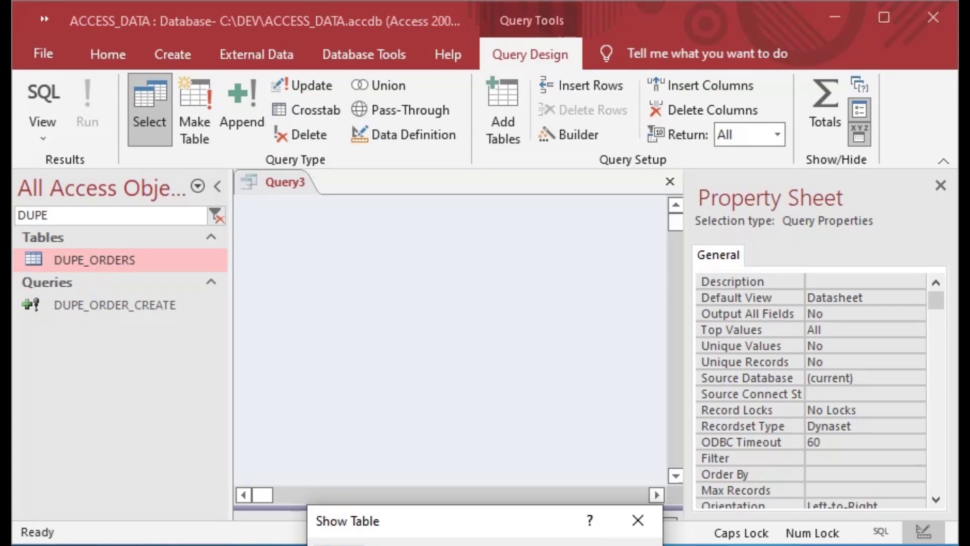
left_click_drag(481, 530, 586, 21)
left_click(734, 521)
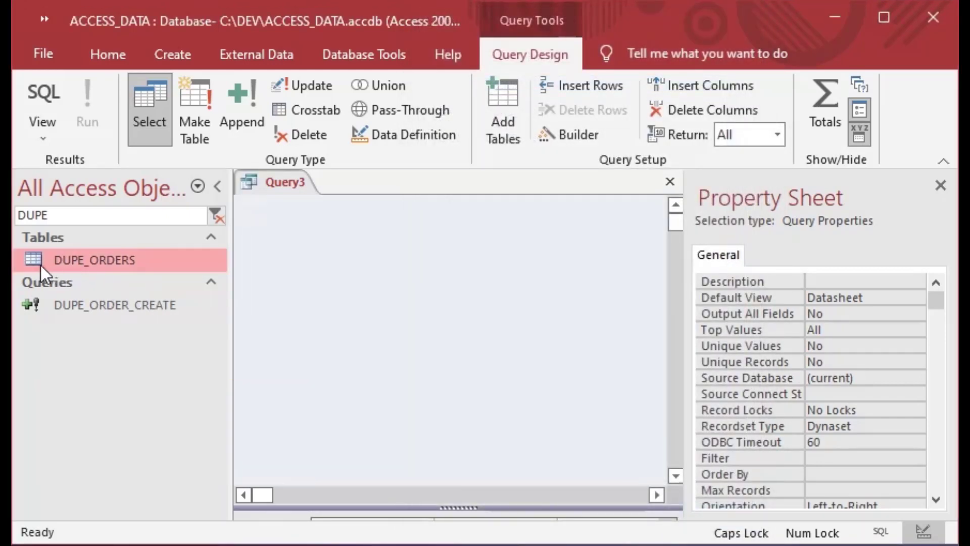
left_click_drag(40, 264, 368, 228)
left_click_drag(465, 508, 457, 373)
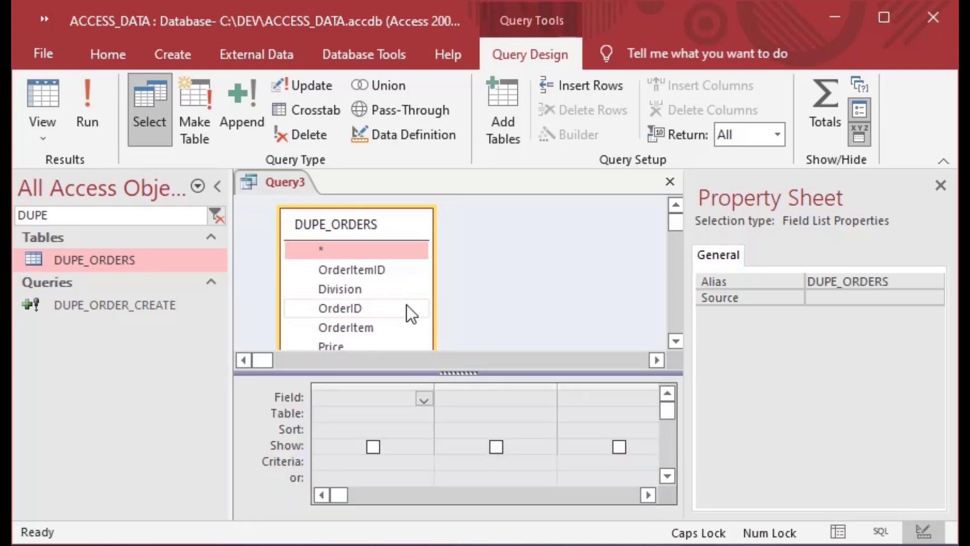
left_click_drag(383, 228, 379, 214)
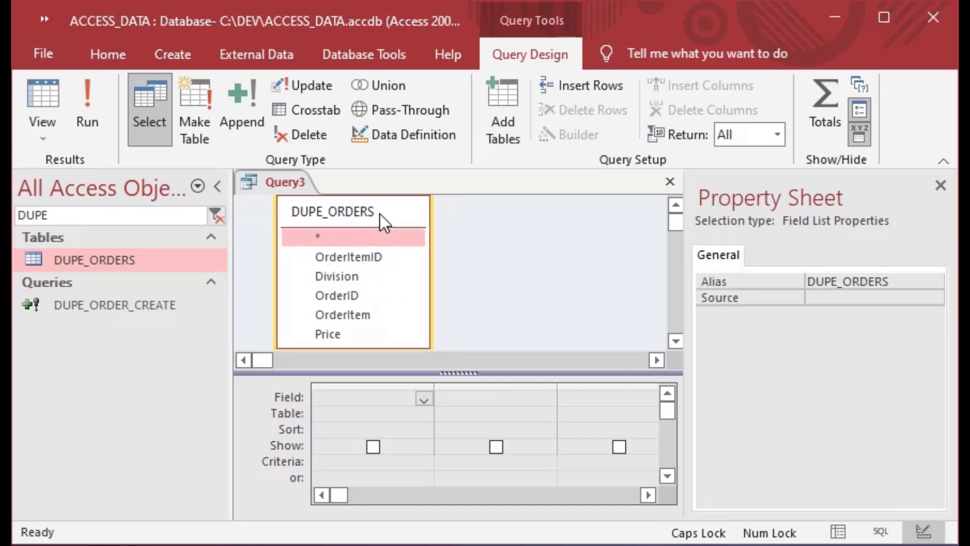
left_click(338, 278)
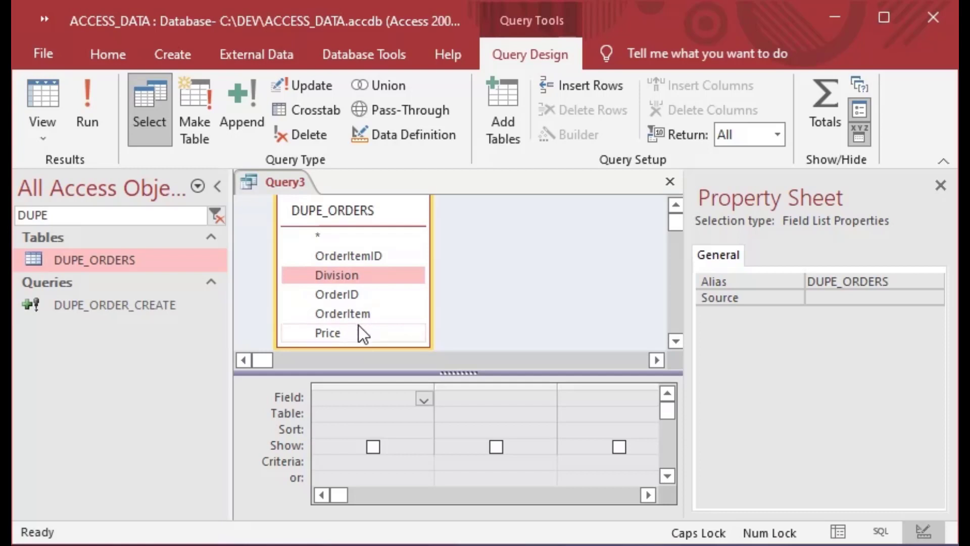
left_click(357, 298)
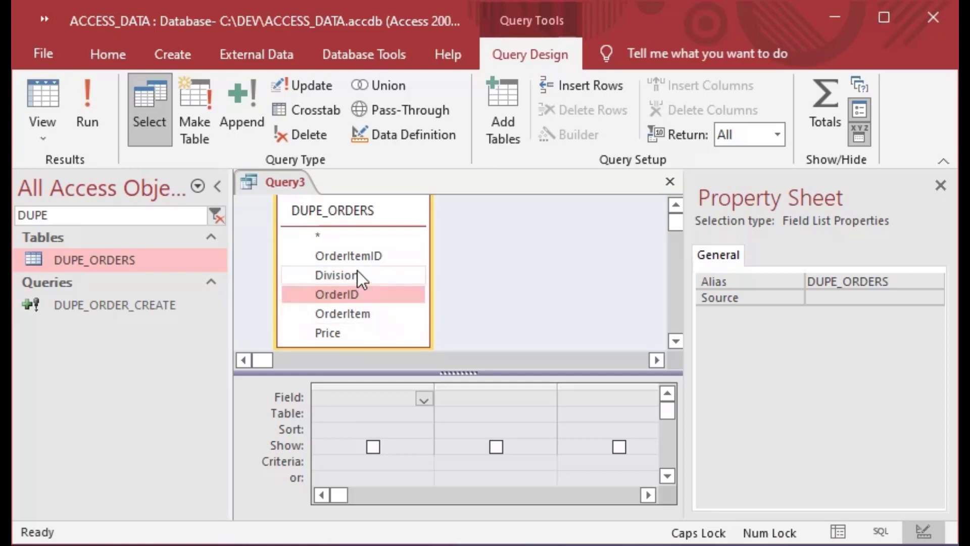
left_click(359, 256)
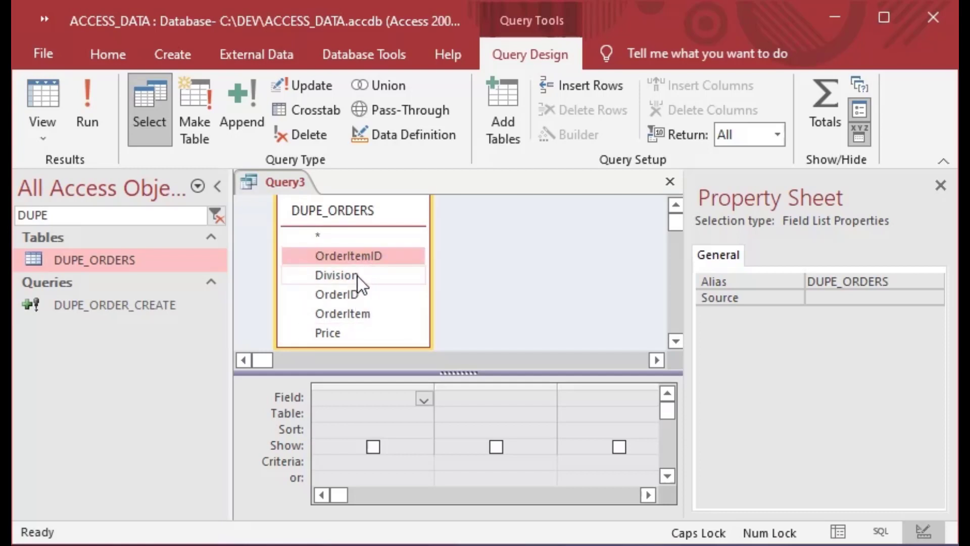
left_click(356, 278)
left_click(353, 298)
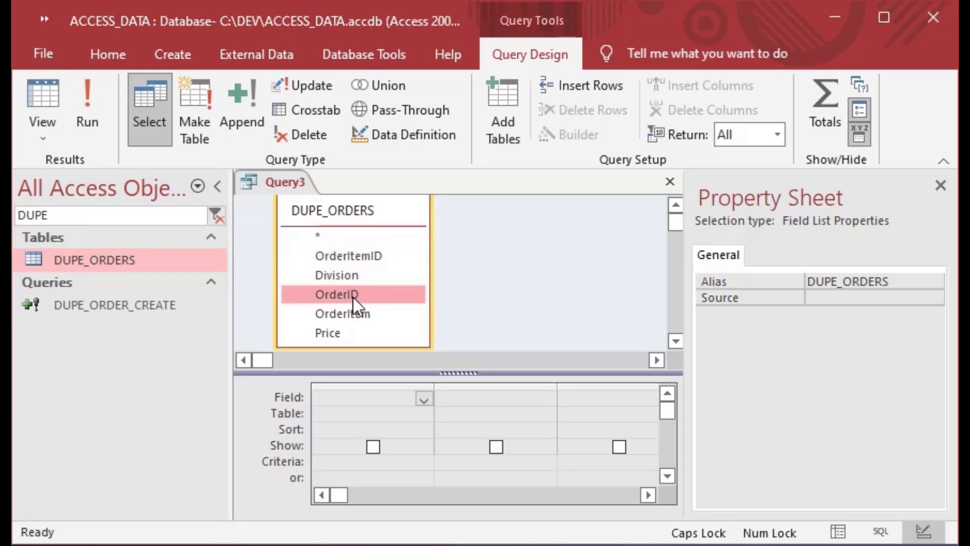
left_click(353, 281)
left_click(353, 294)
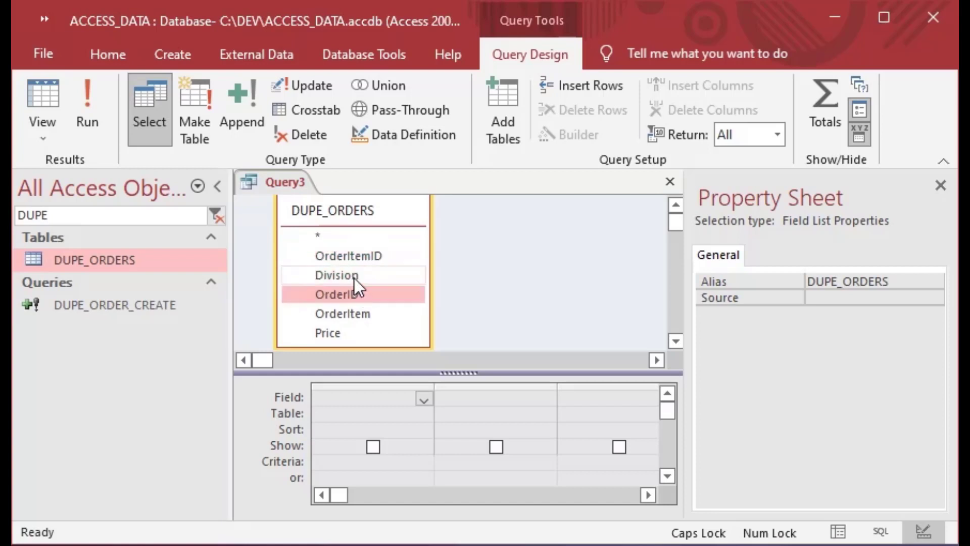
left_click(354, 277)
left_click(356, 292)
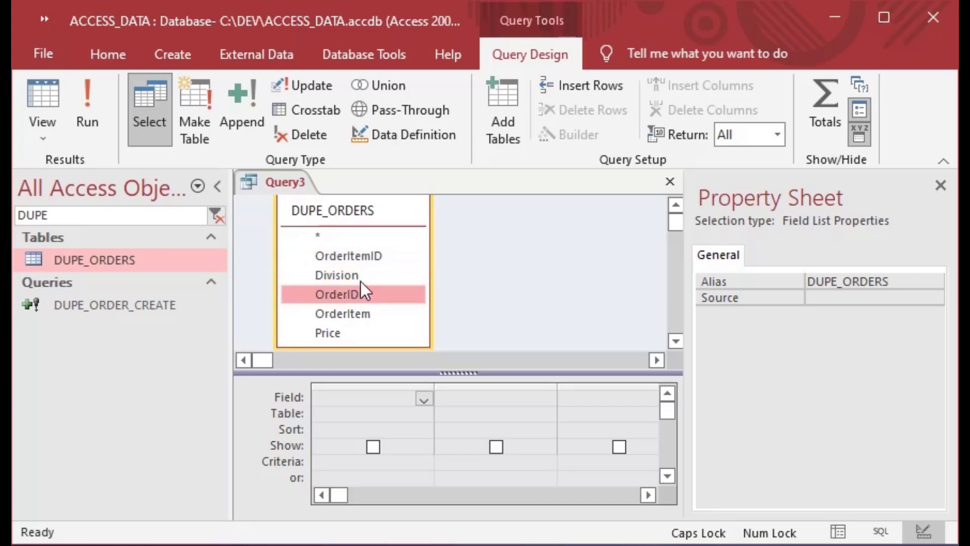
left_click(364, 255)
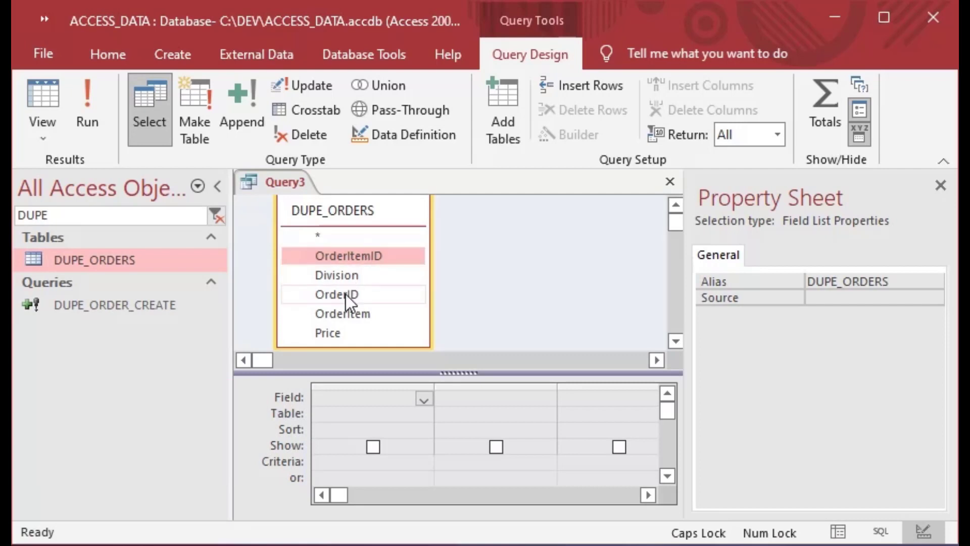
left_click(345, 294)
left_click(346, 274)
left_click(346, 255)
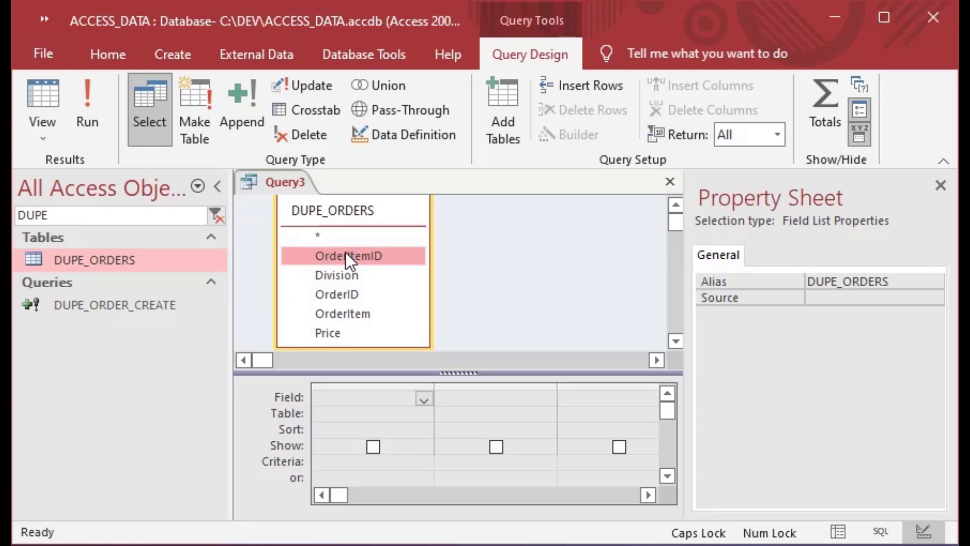
Step: Add DUPE_ORDERS.*, Division and OrderID as the query's first three grid columns
double_click(320, 236)
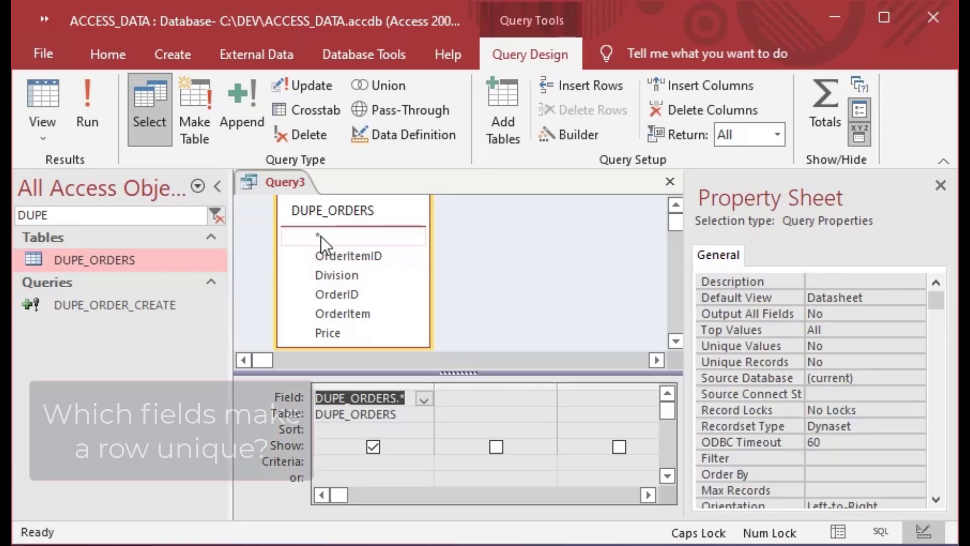
double_click(344, 275)
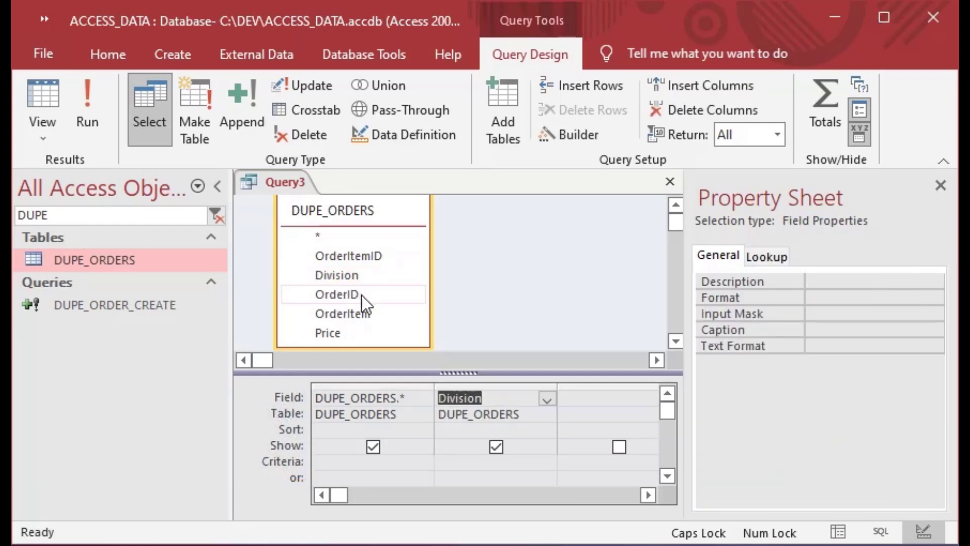
double_click(349, 295)
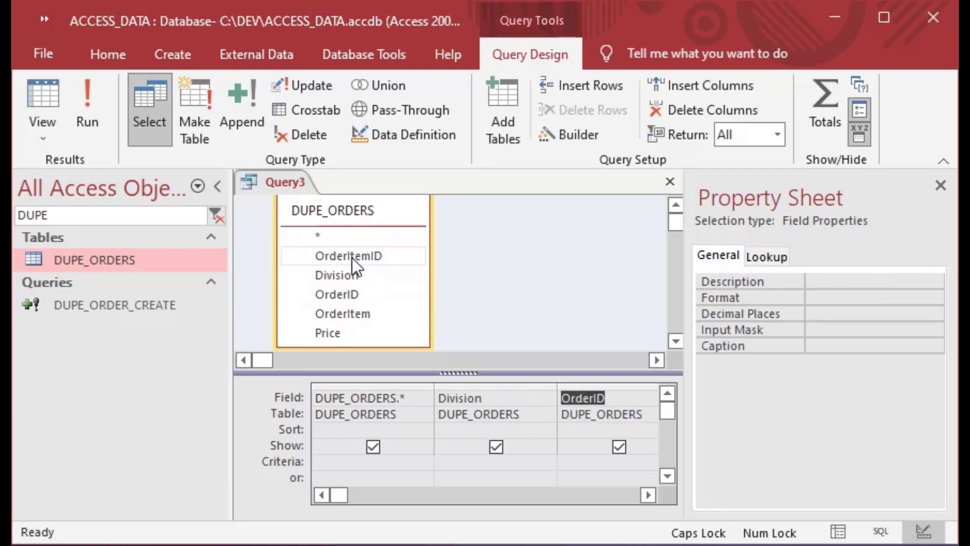